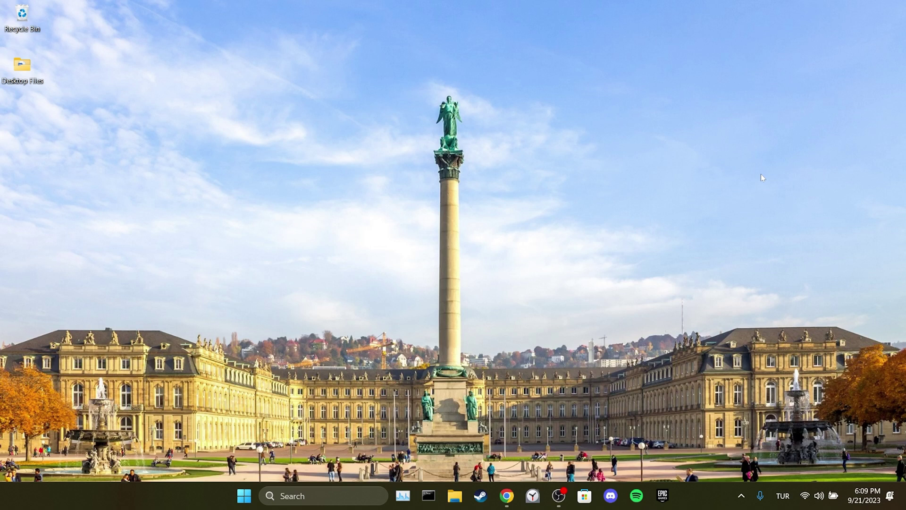
# Step: Launch Chrome and reach the Third-party cookies page under Privacy and security
pyautogui.click(507, 496)
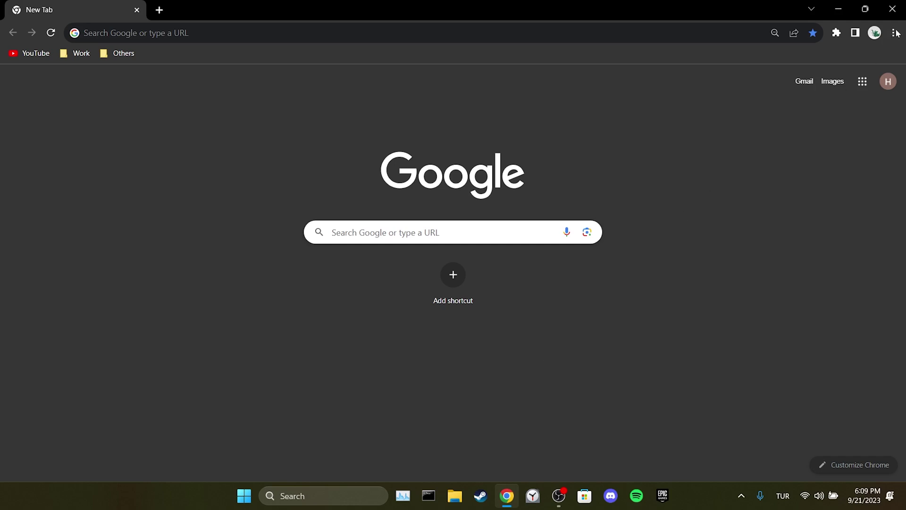
pyautogui.click(894, 33)
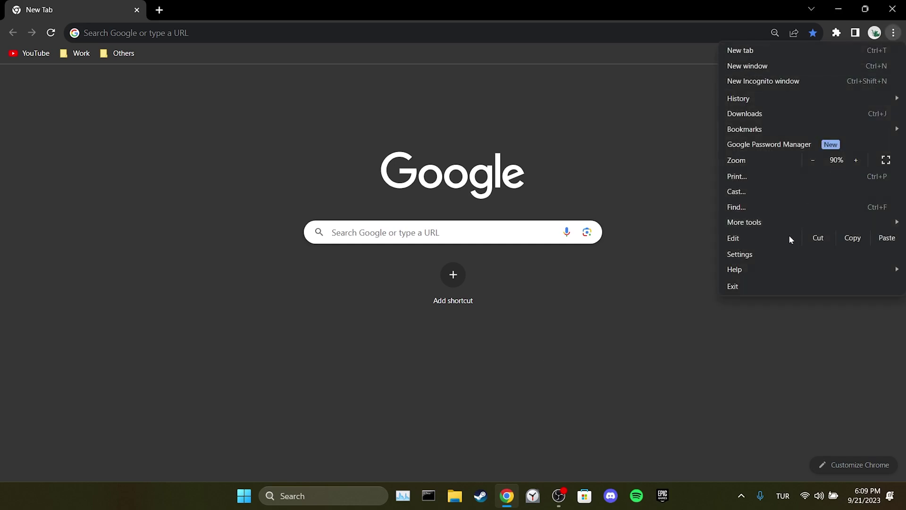
pyautogui.click(776, 253)
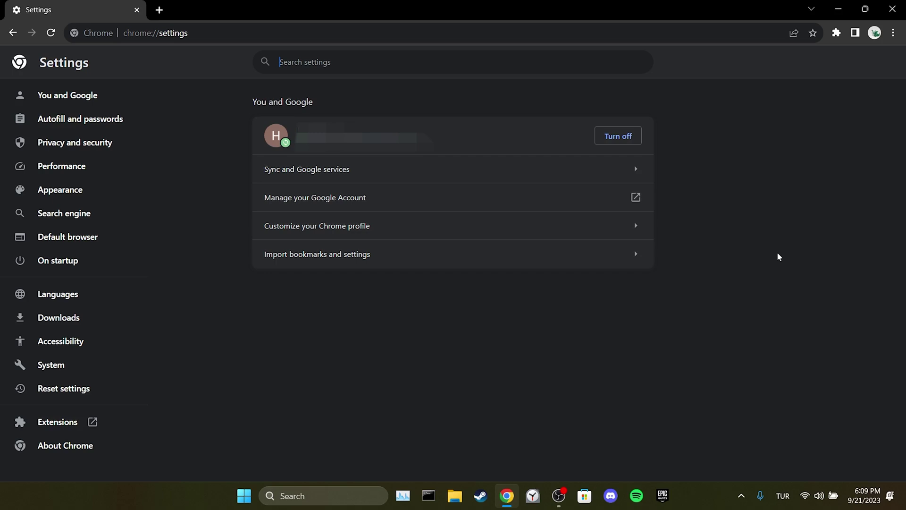
pyautogui.click(88, 150)
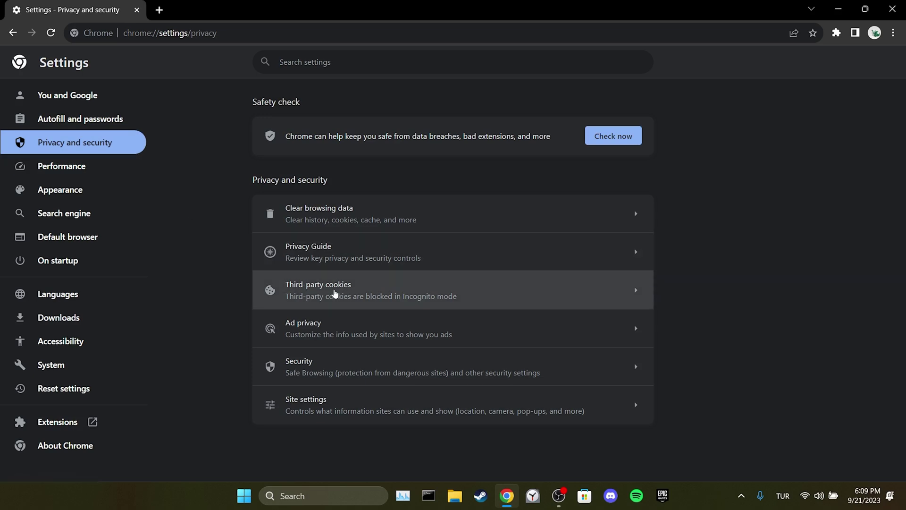
pyautogui.click(308, 292)
pyautogui.scroll(-2, 692, 333)
pyautogui.scroll(-2, 692, 333)
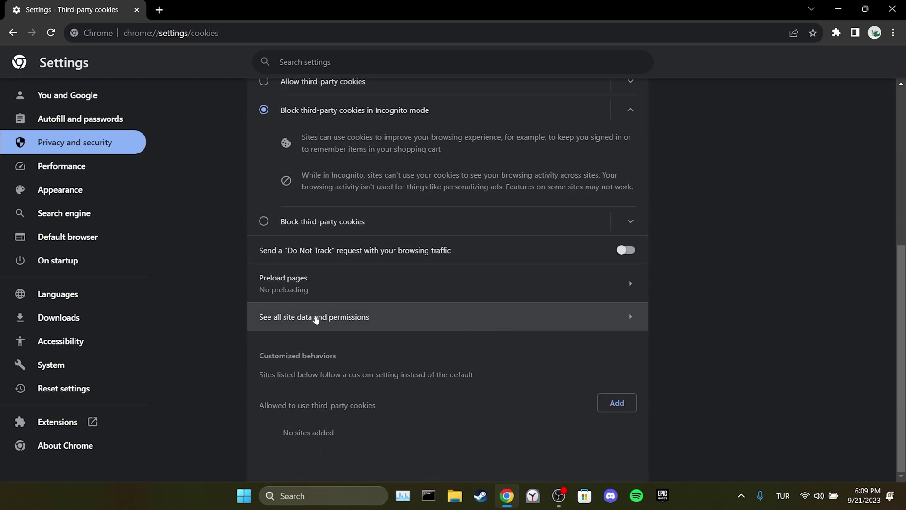
# Step: From All sites, delete the stored data for youtube.com, keeping youtube-nocookie.com
pyautogui.click(346, 321)
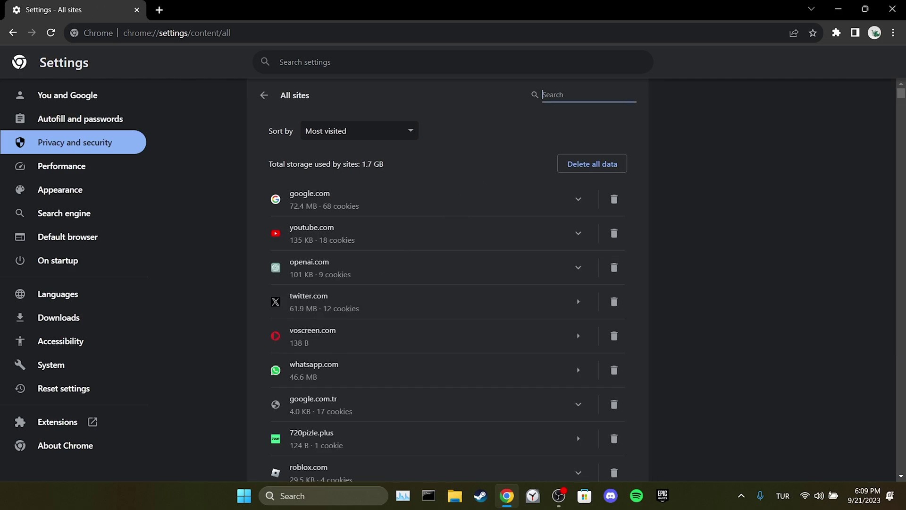
pyautogui.write('youtube')
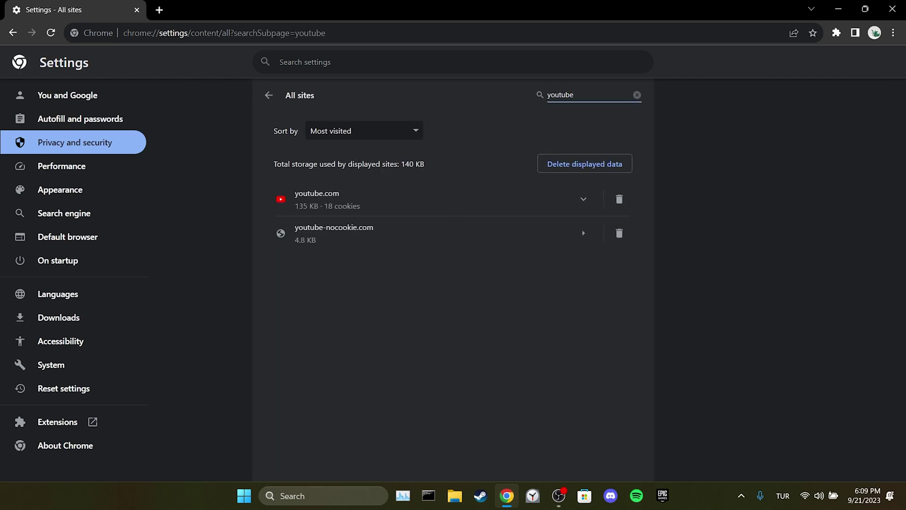
pyautogui.click(619, 199)
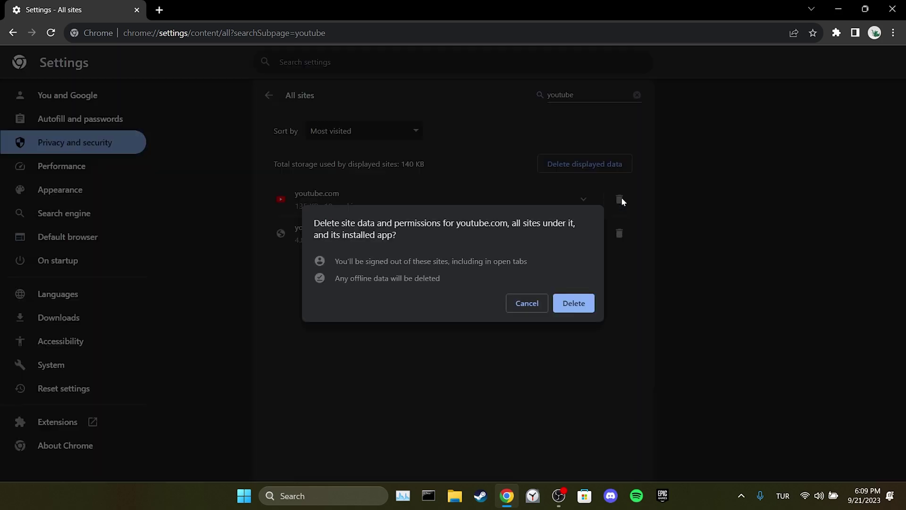
pyautogui.click(577, 303)
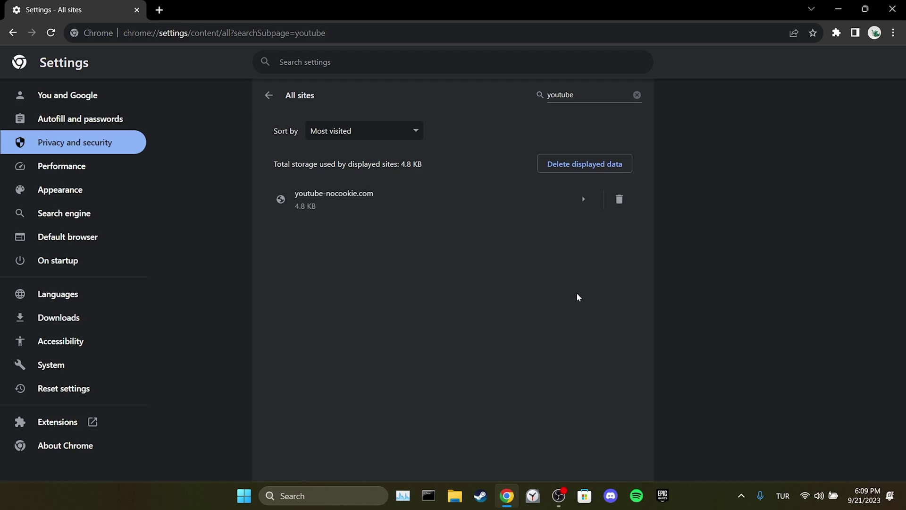
# Step: Close Settings, load YouTube and confirm Restricted Mode is off in the account menu
pyautogui.click(159, 10)
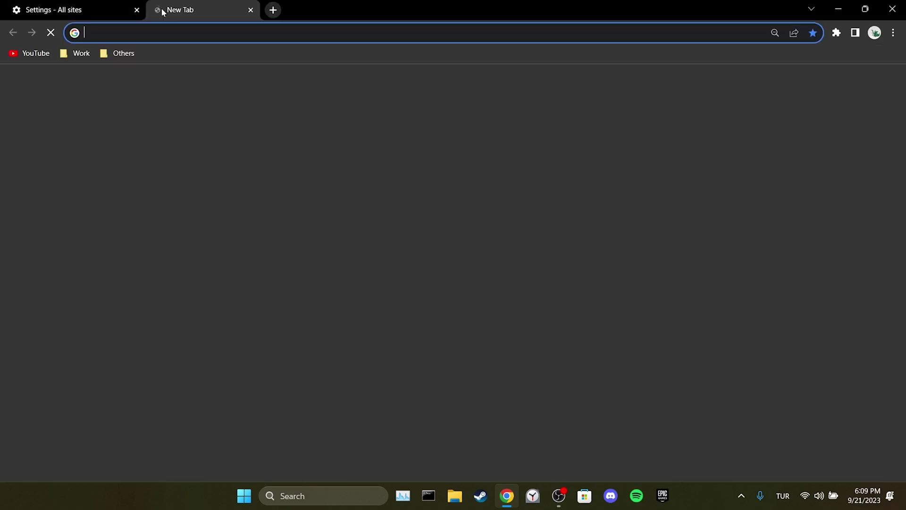
pyautogui.click(138, 10)
pyautogui.click(41, 57)
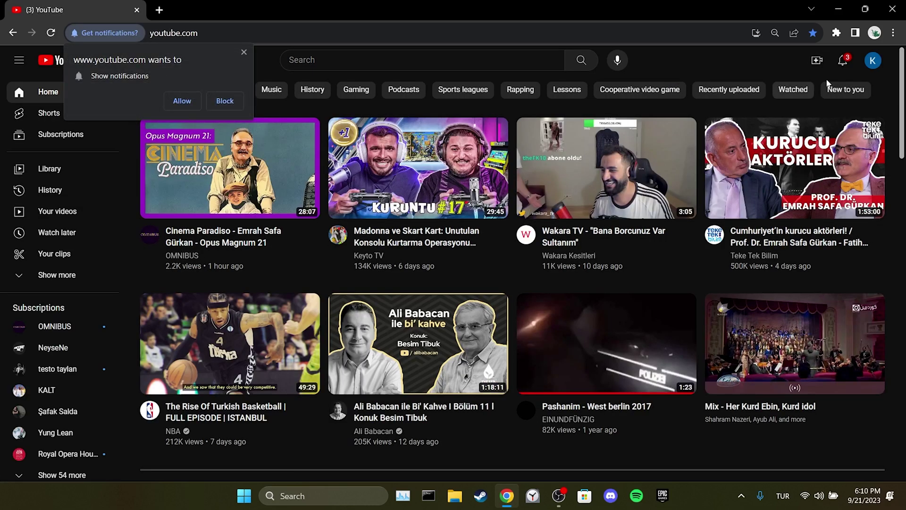
pyautogui.click(873, 61)
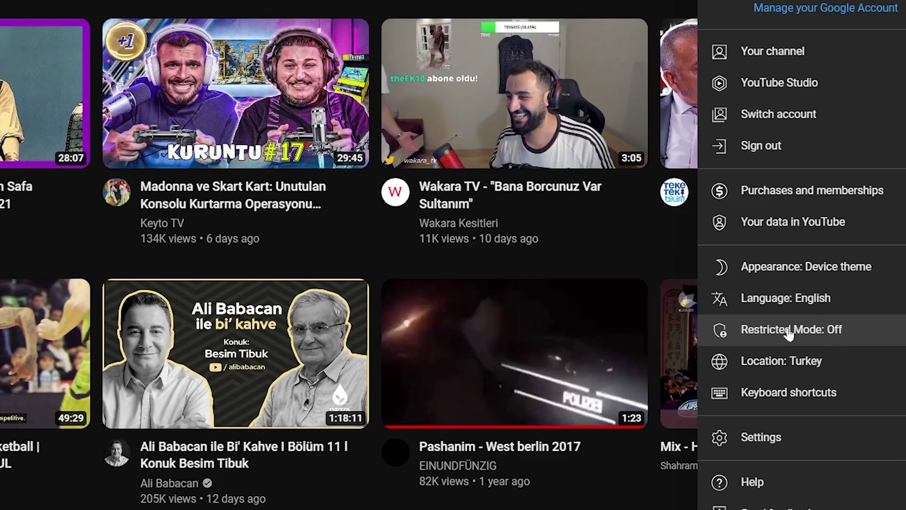
pyautogui.click(704, 64)
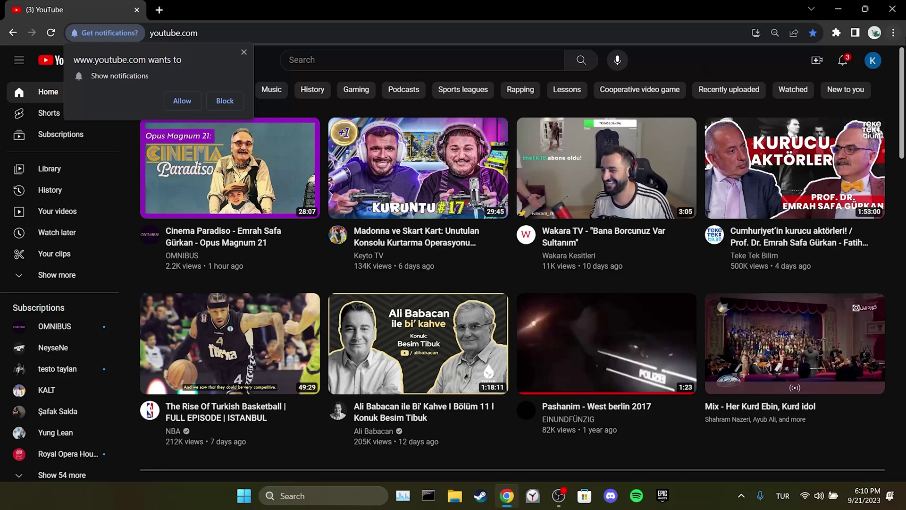
# Step: Return to Chrome's Settings page from the main menu
pyautogui.click(892, 33)
pyautogui.click(783, 269)
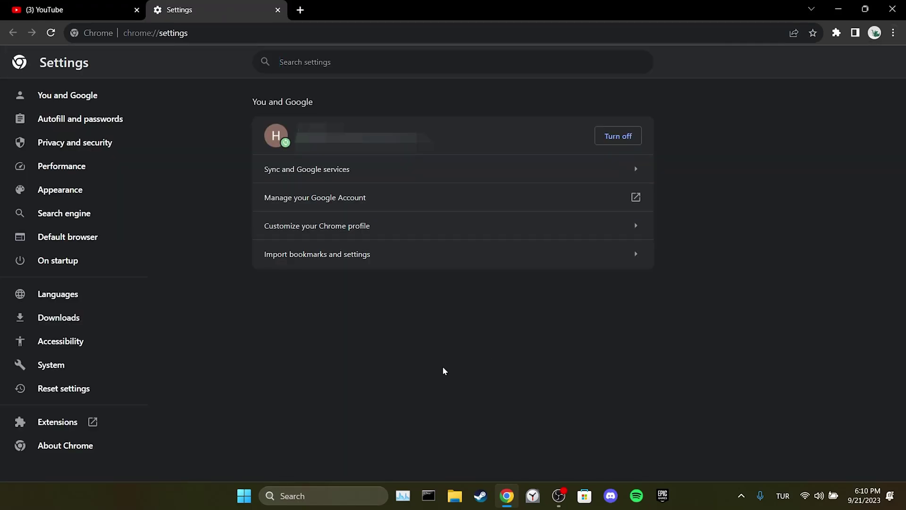
# Step: Confirm Chrome is up to date in About Chrome, then close and relaunch the browser
pyautogui.click(60, 444)
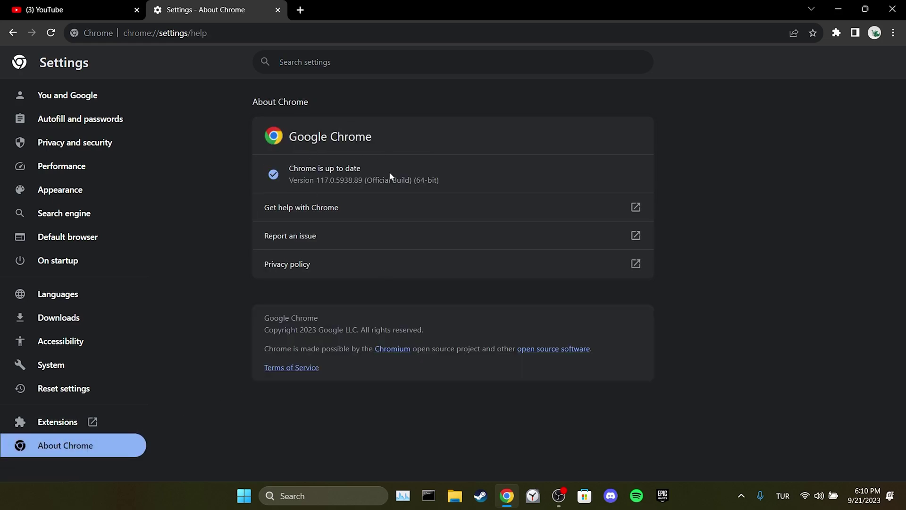
pyautogui.click(892, 9)
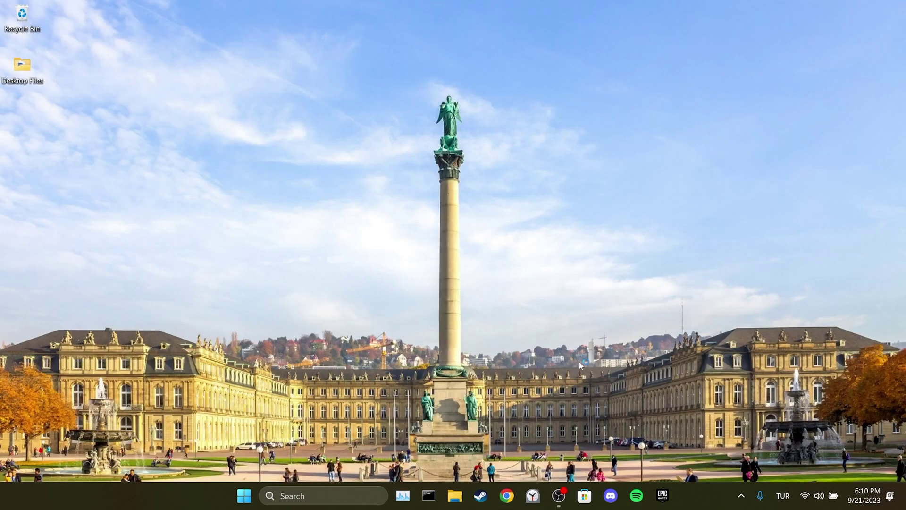
pyautogui.click(507, 496)
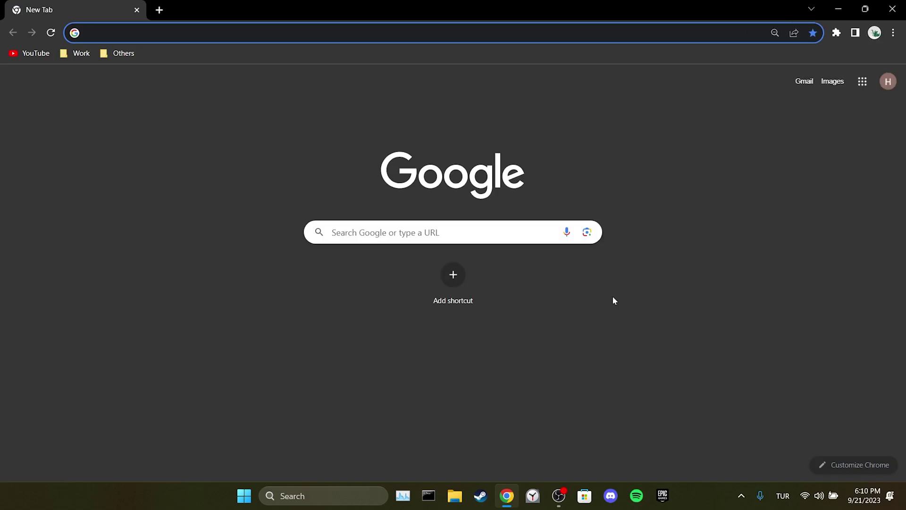
pyautogui.click(613, 300)
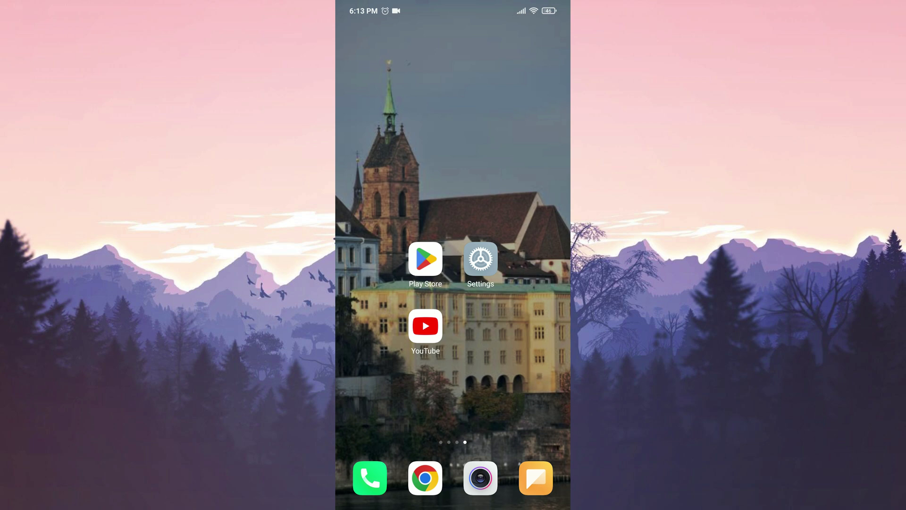
# Step: Update the YouTube app from its Play Store page and return to the home screen
pyautogui.click(426, 259)
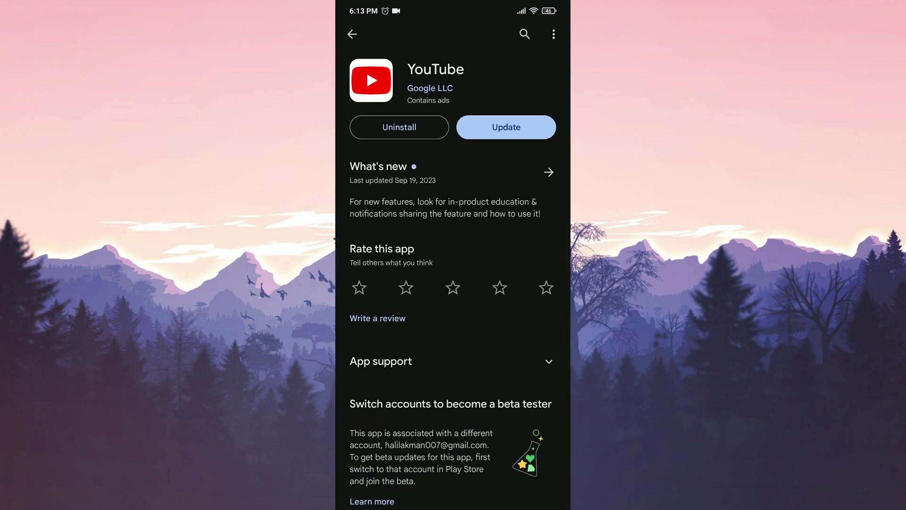
pyautogui.click(472, 131)
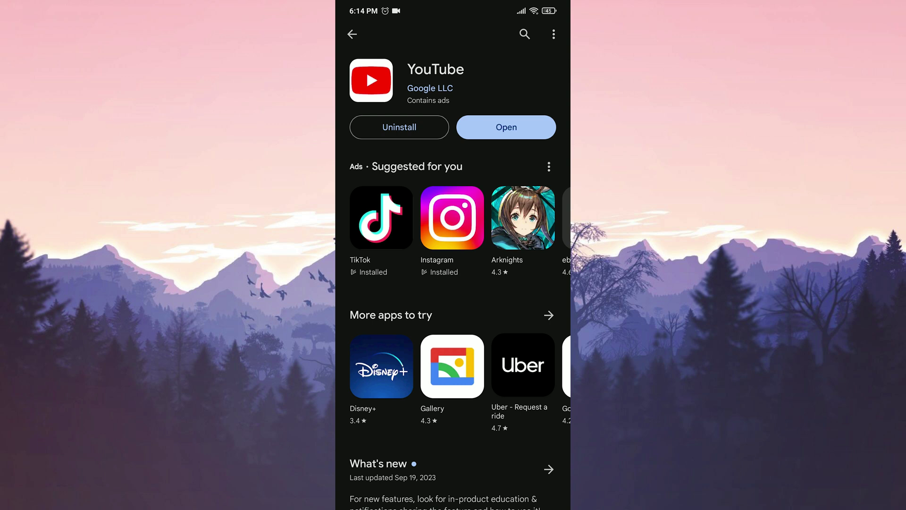
pyautogui.press('Home')
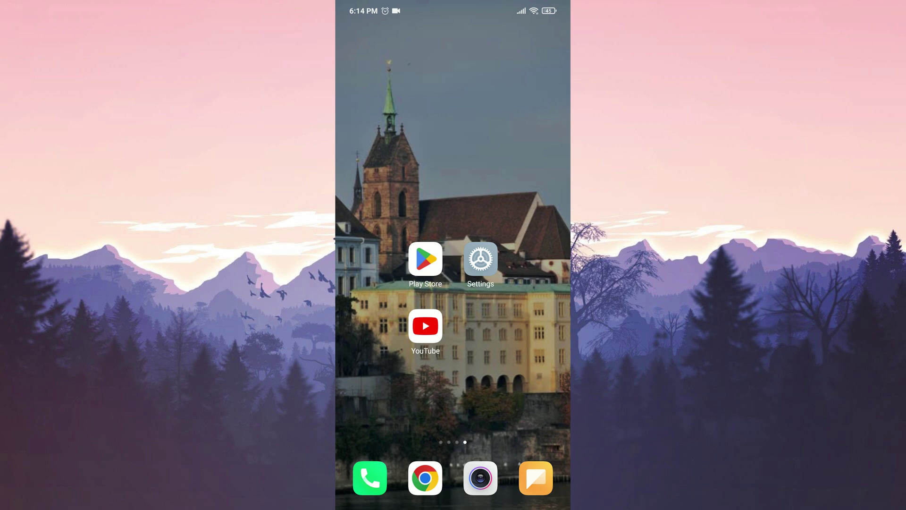
# Step: In Android Settings, find YouTube among installed apps and show its app info
pyautogui.click(480, 259)
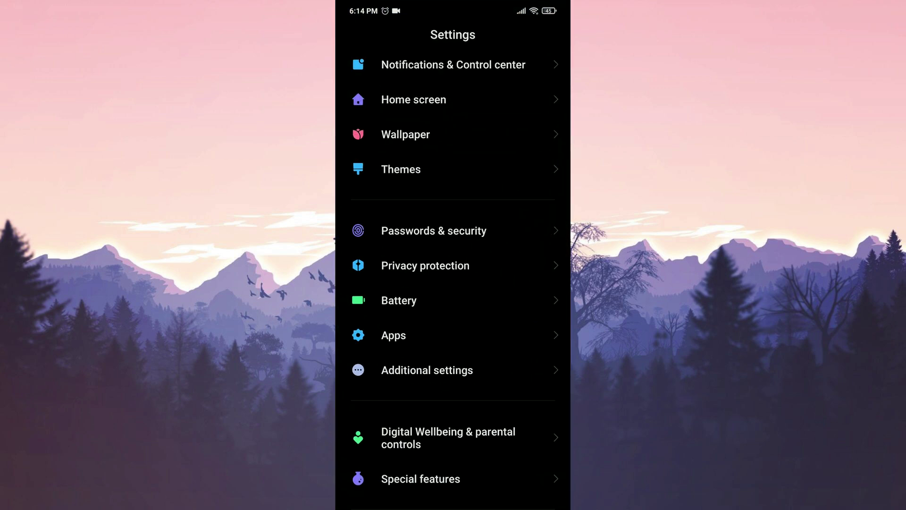
pyautogui.click(394, 335)
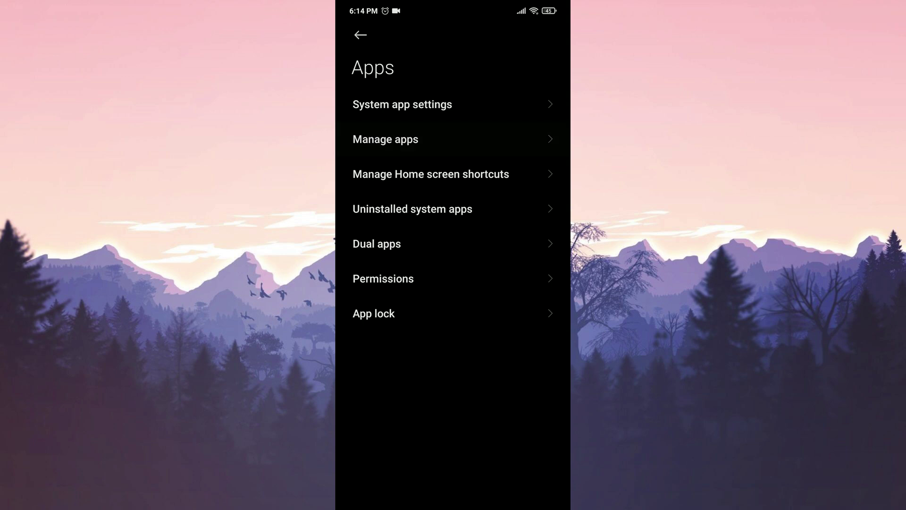
pyautogui.click(385, 139)
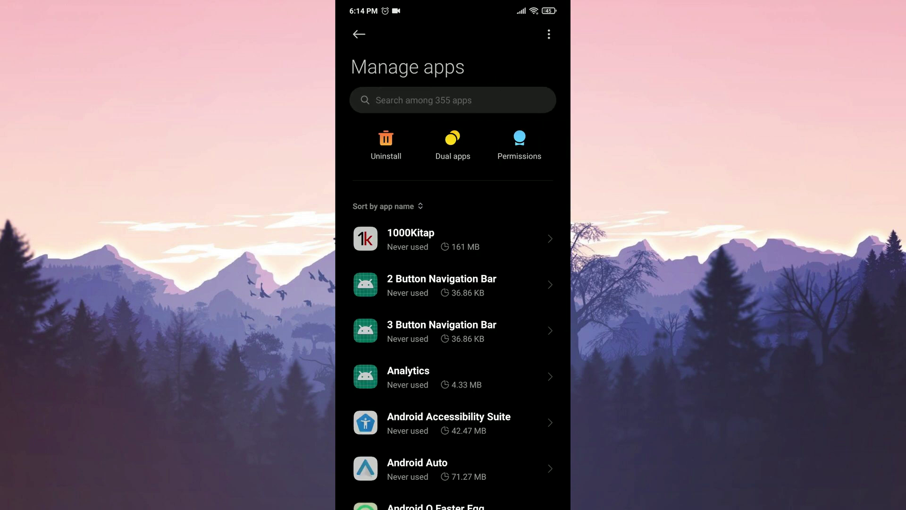
pyautogui.click(397, 100)
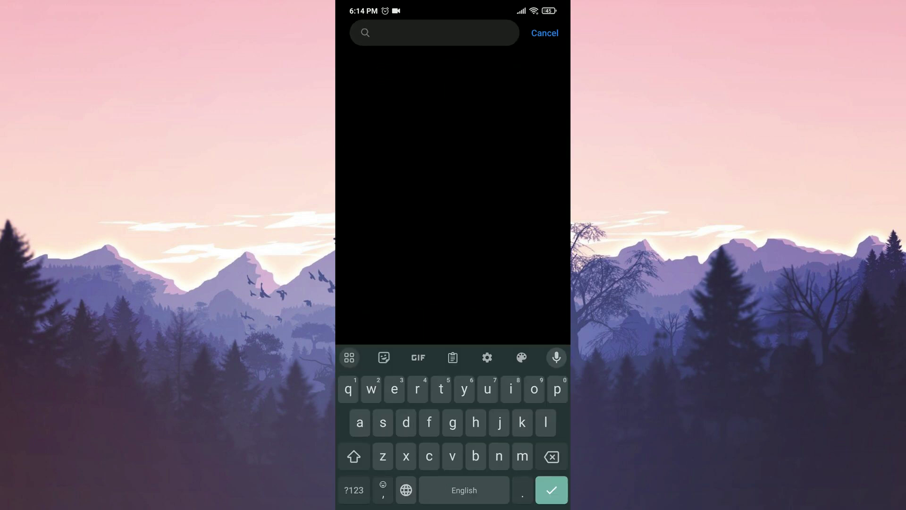
pyautogui.write('youtube')
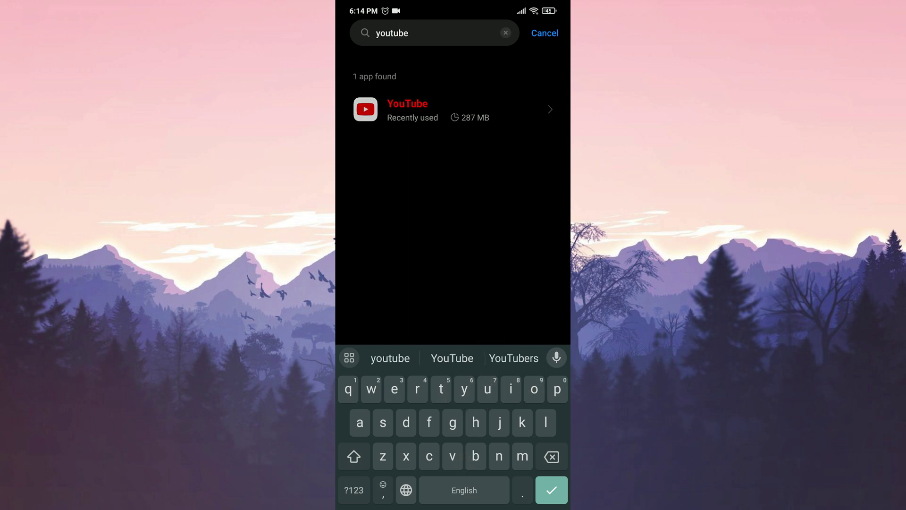
pyautogui.click(418, 110)
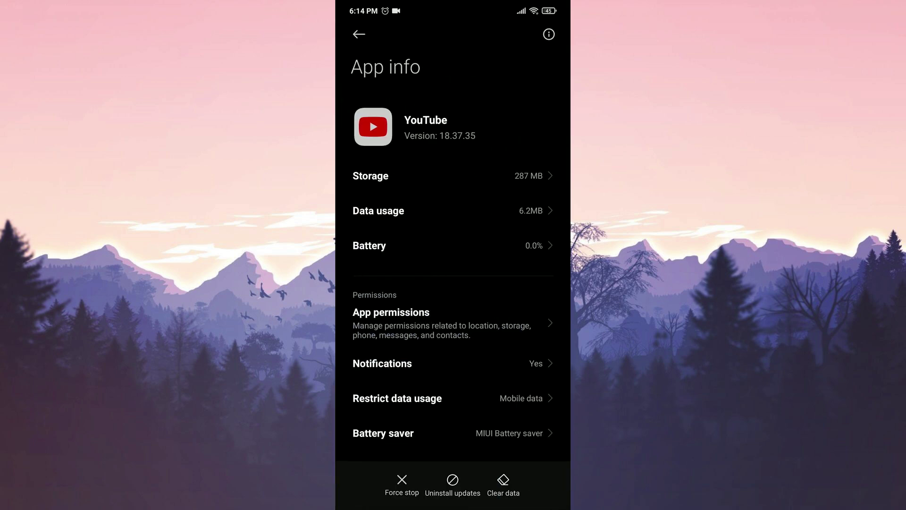
# Step: From YouTube's Storage, clear only the cache, dropping usage to 157 MB
pyautogui.click(373, 176)
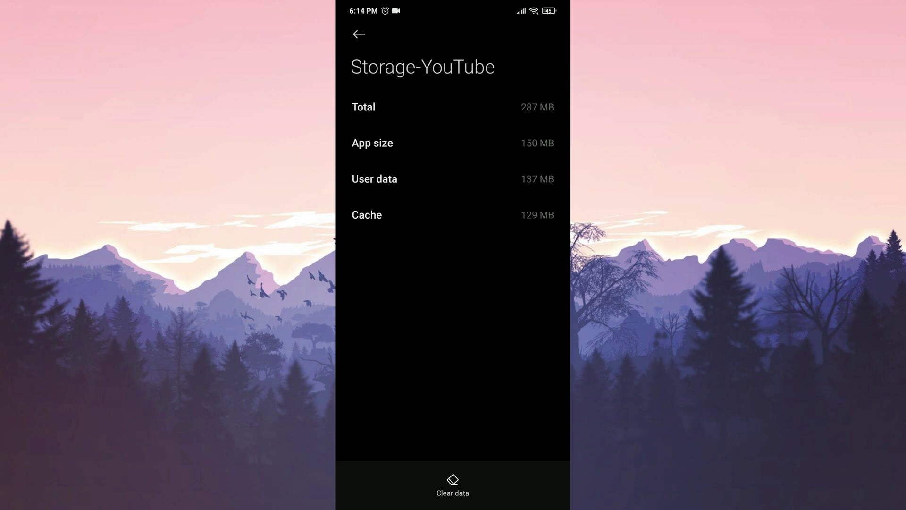
pyautogui.click(453, 485)
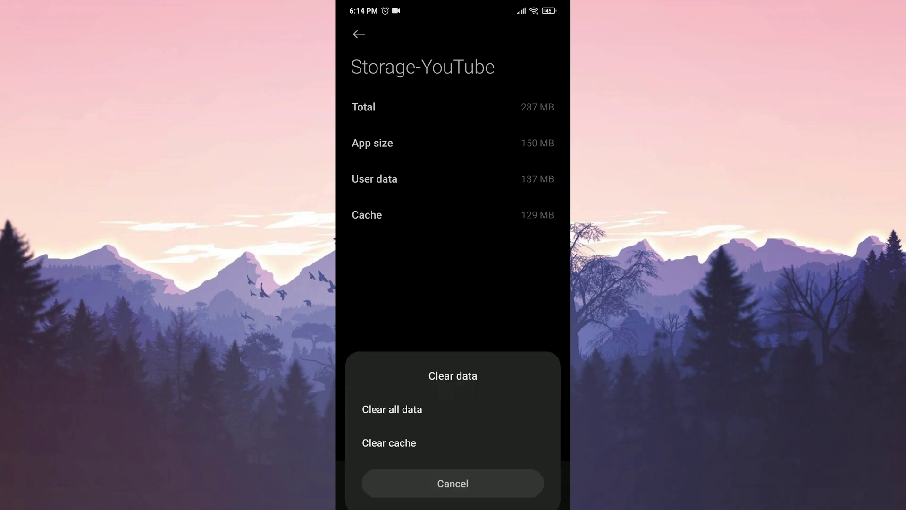
pyautogui.click(390, 428)
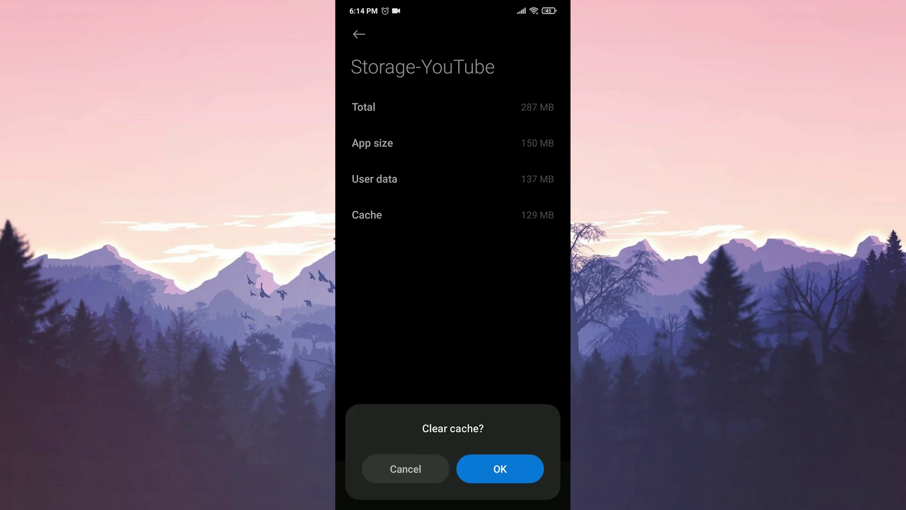
pyautogui.click(509, 466)
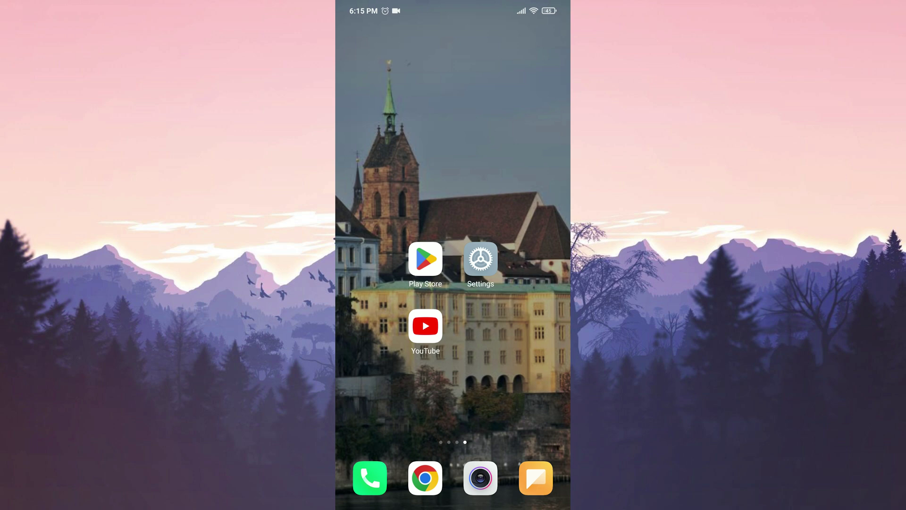
pyautogui.click(426, 326)
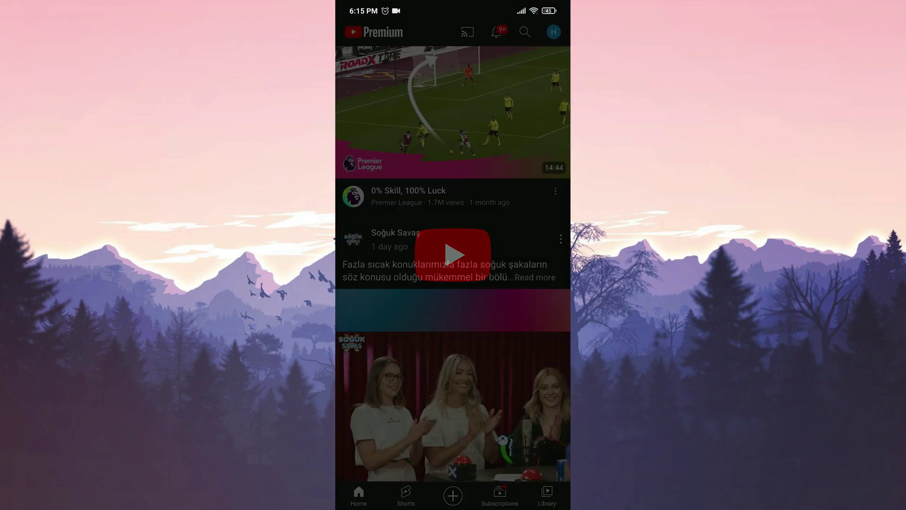
pyautogui.click(551, 30)
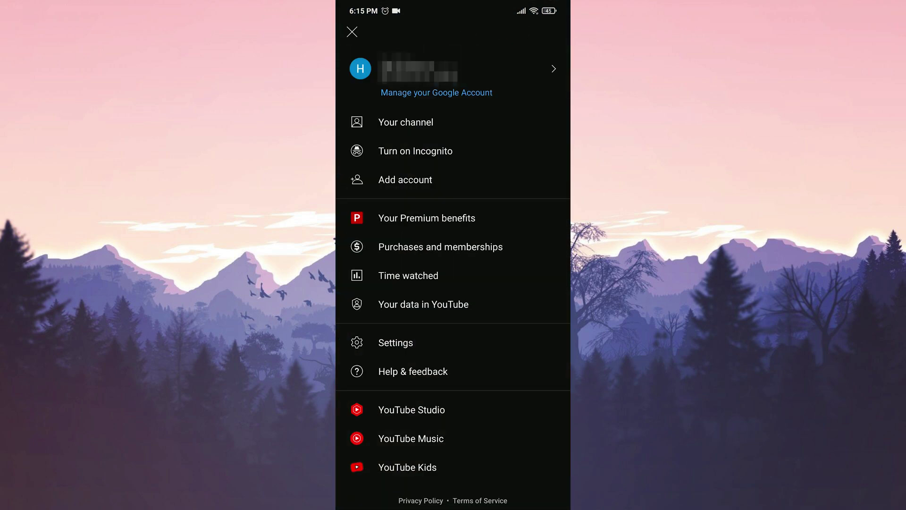
pyautogui.click(457, 348)
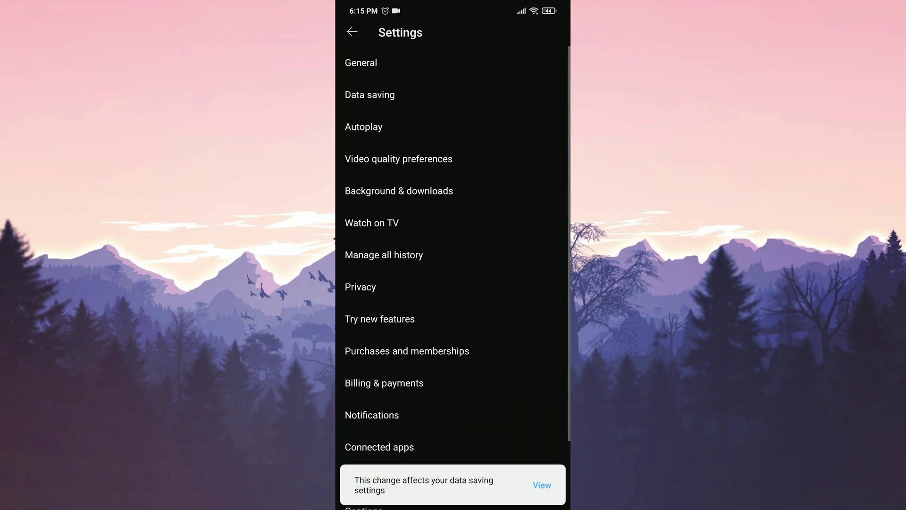
pyautogui.click(361, 63)
pyautogui.scroll(-2, 537, 301)
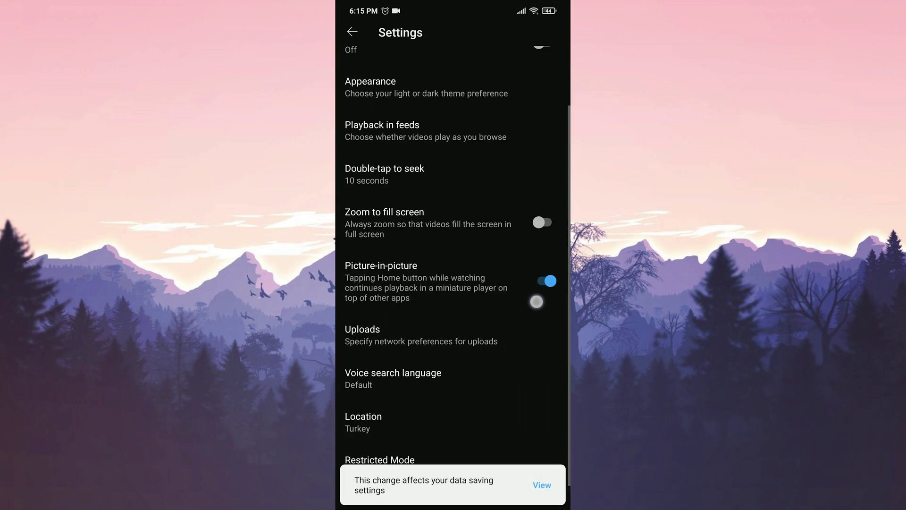
pyautogui.scroll(-1, 537, 302)
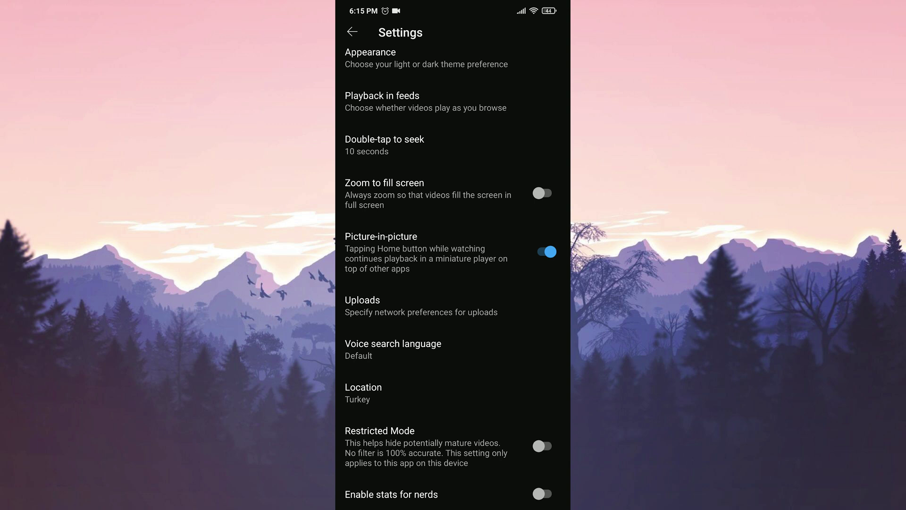
pyautogui.press('Home')
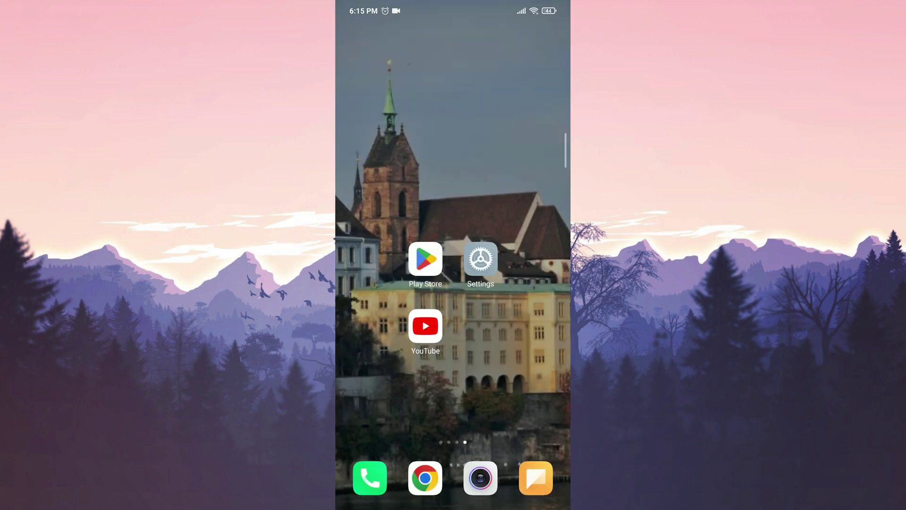